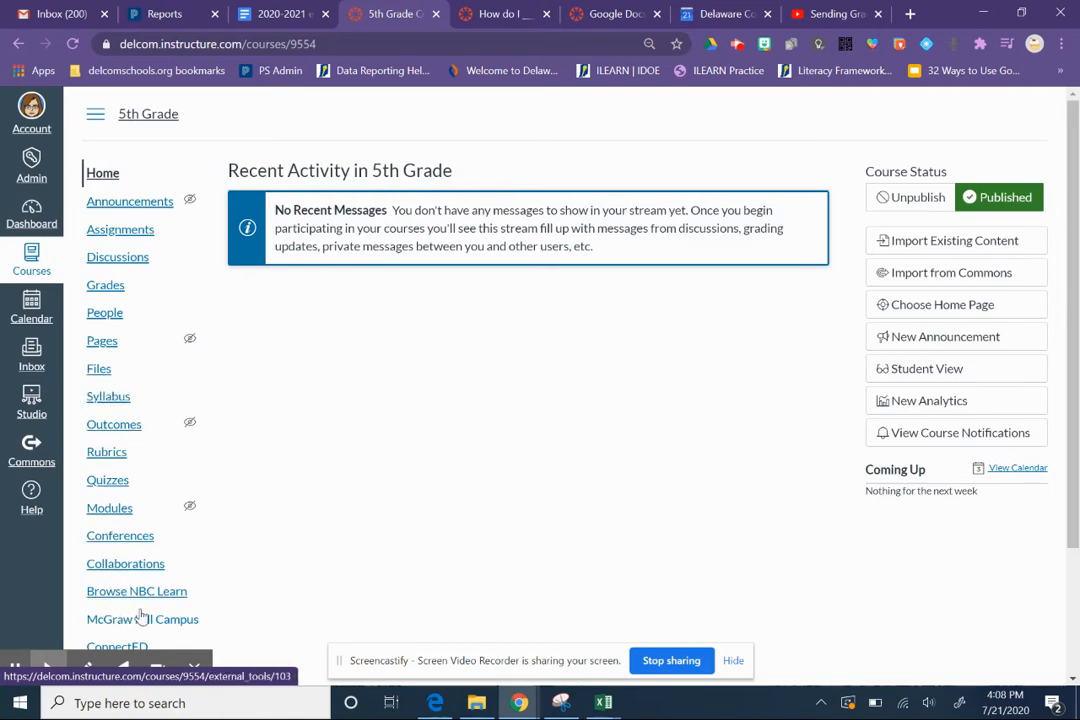
# - Reduce the page zoom to 67% and open the navigation settings of the 5th Grade course
pyautogui.moveTo(1068, 325); pyautogui.dragTo(1077, 488)
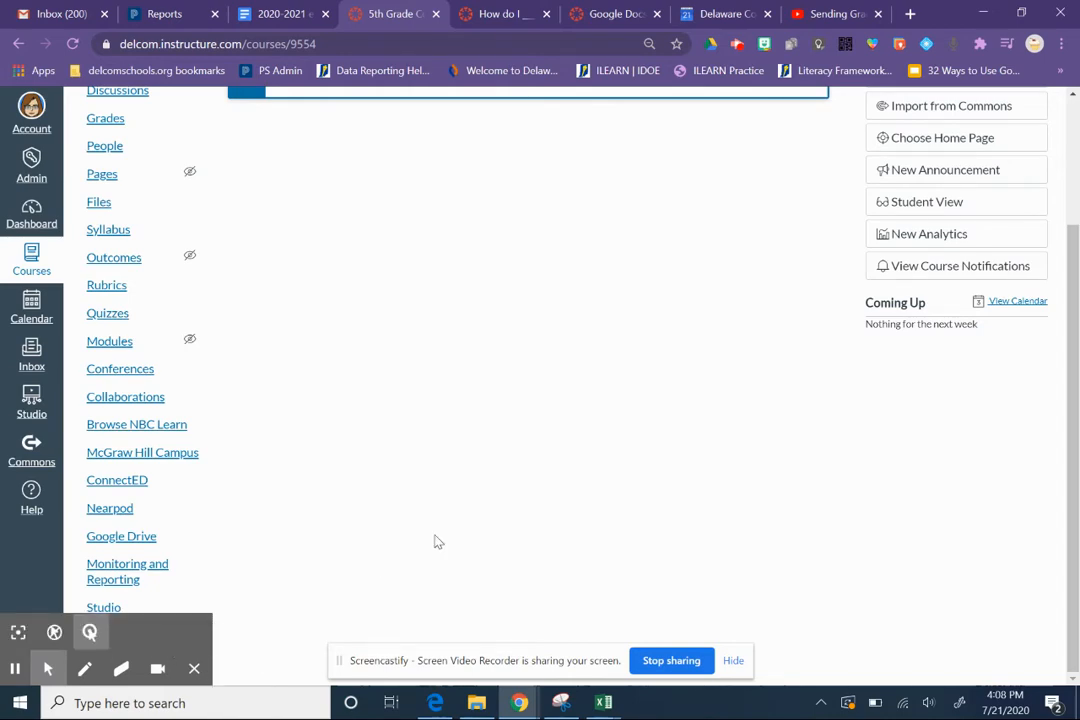
pyautogui.hotkey('ctrl', '-')
pyautogui.hotkey('ctrl', '-')
pyautogui.hotkey('ctrl', '-')
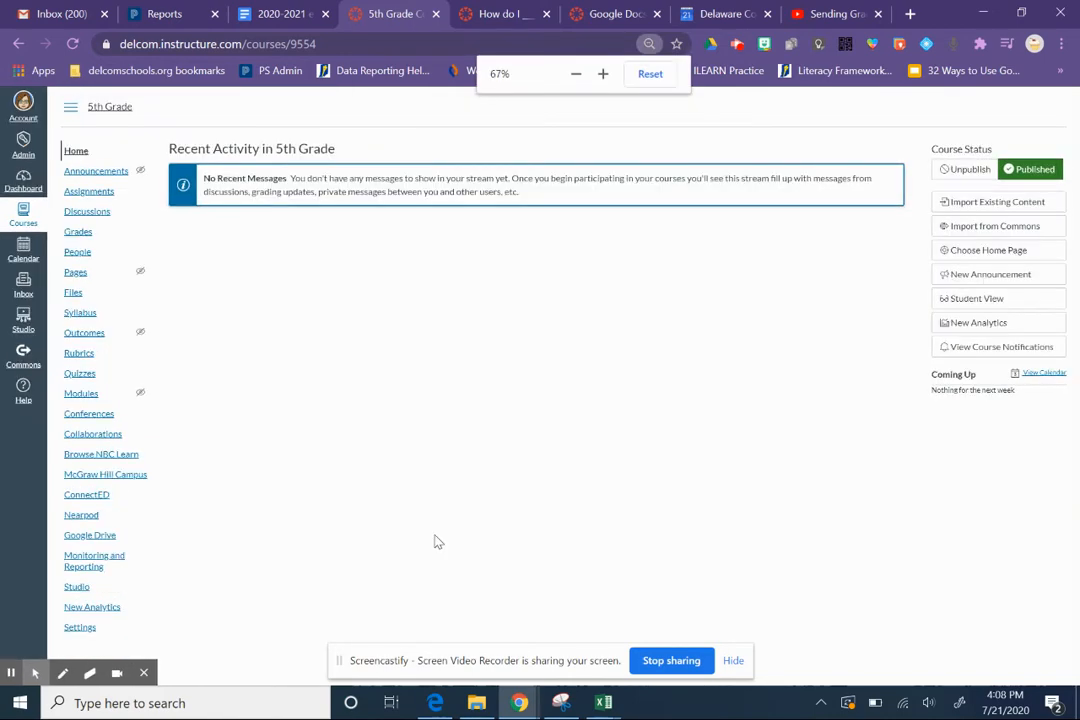
pyautogui.click(89, 632)
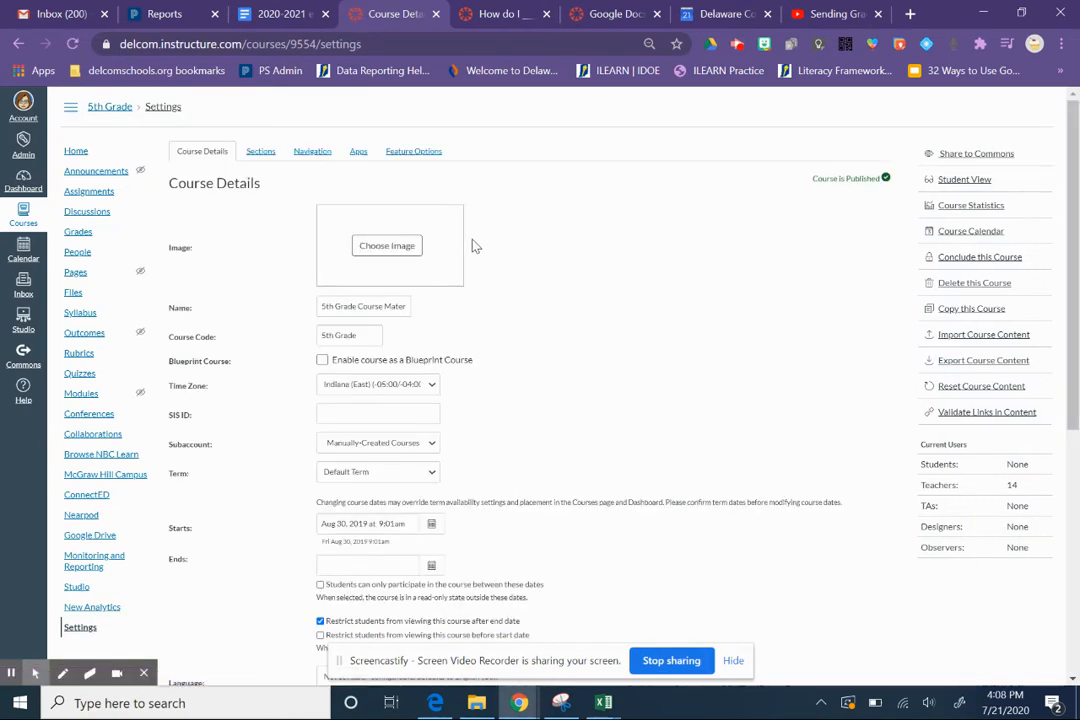
pyautogui.click(314, 155)
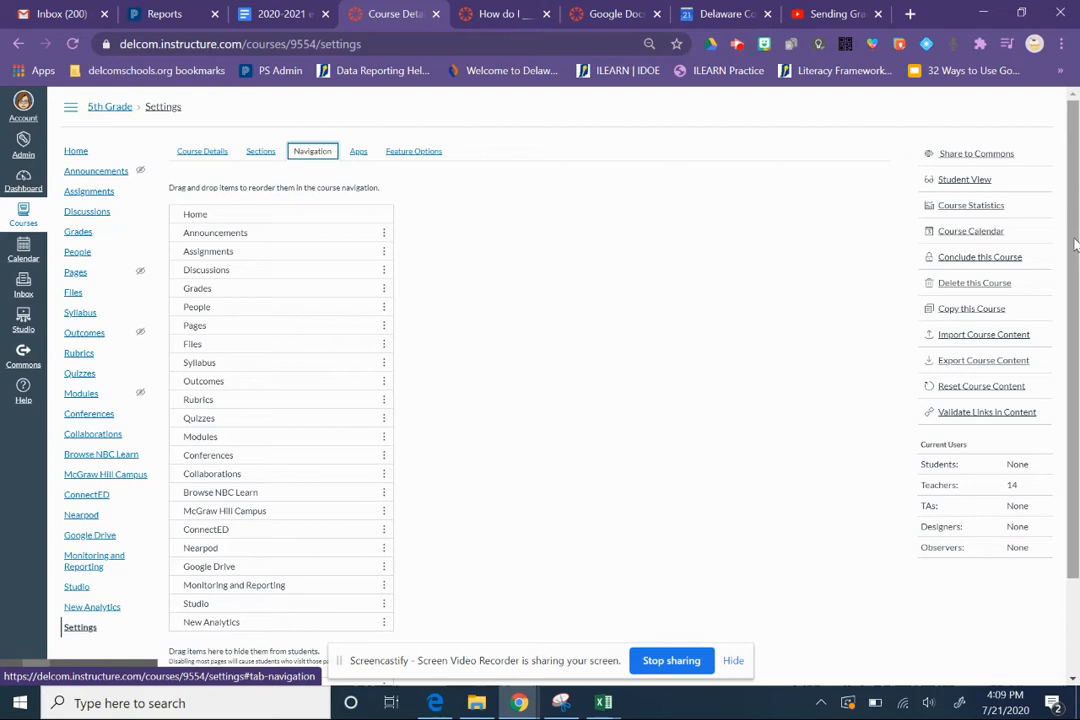
# - Move New Analytics, Studio, Google Drive and Nearpod into the items hidden from students
pyautogui.scroll(-2, 1070, 260)
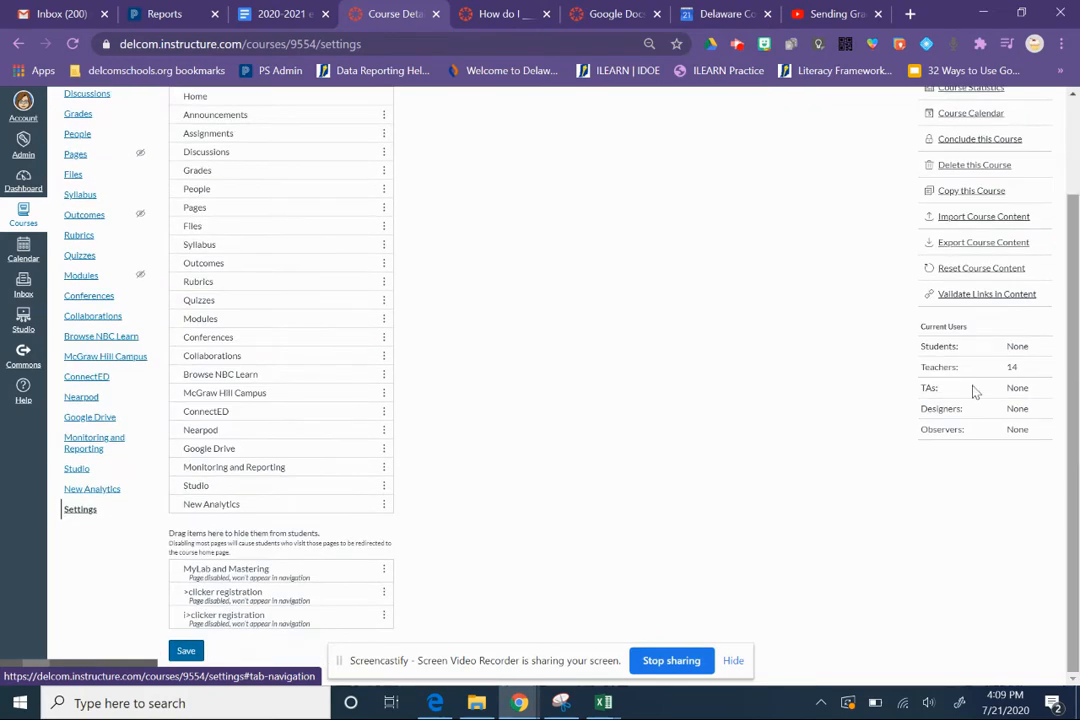
pyautogui.moveTo(212, 503); pyautogui.dragTo(221, 597)
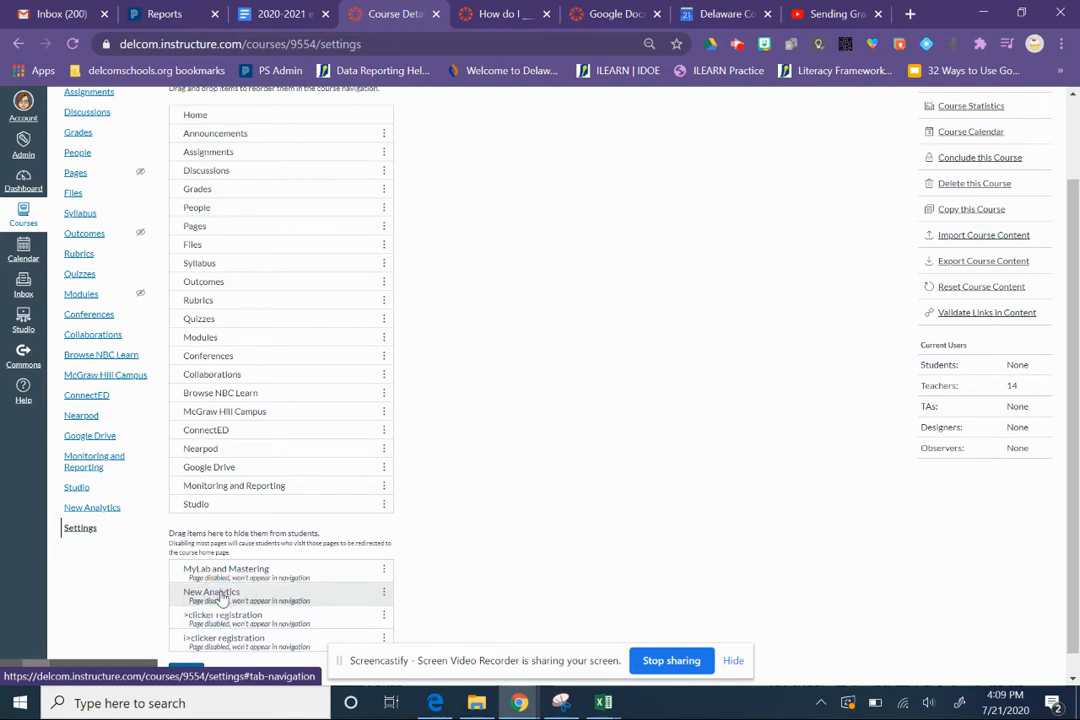
pyautogui.moveTo(205, 505); pyautogui.dragTo(212, 630)
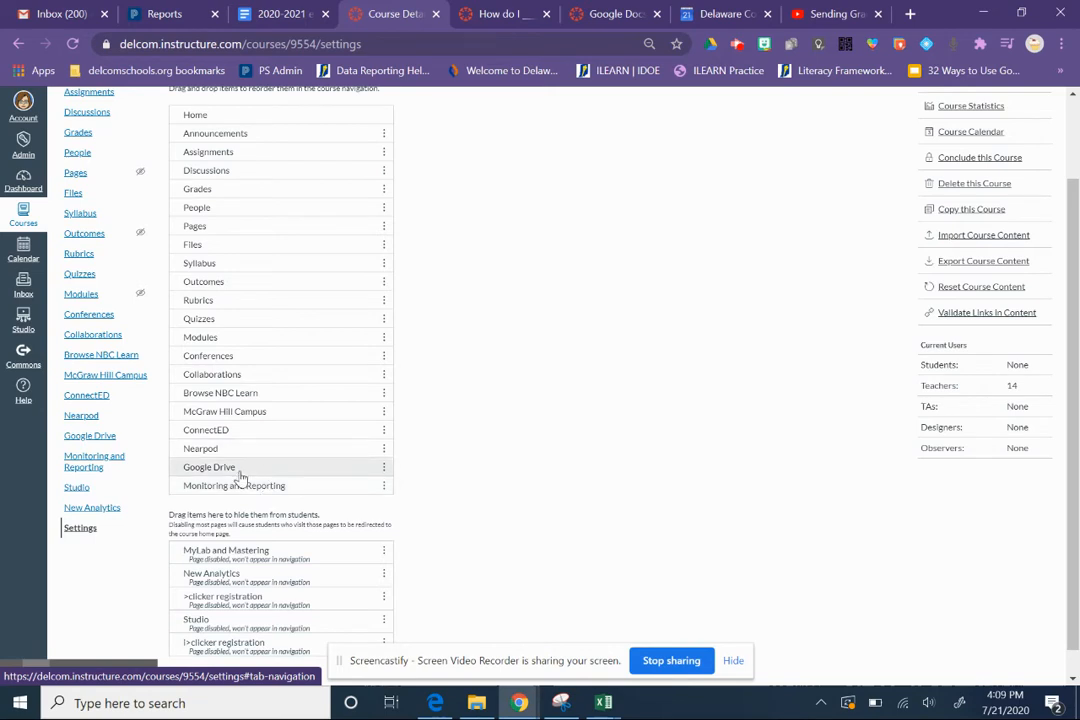
pyautogui.click(240, 477)
pyautogui.moveTo(240, 477); pyautogui.dragTo(258, 577)
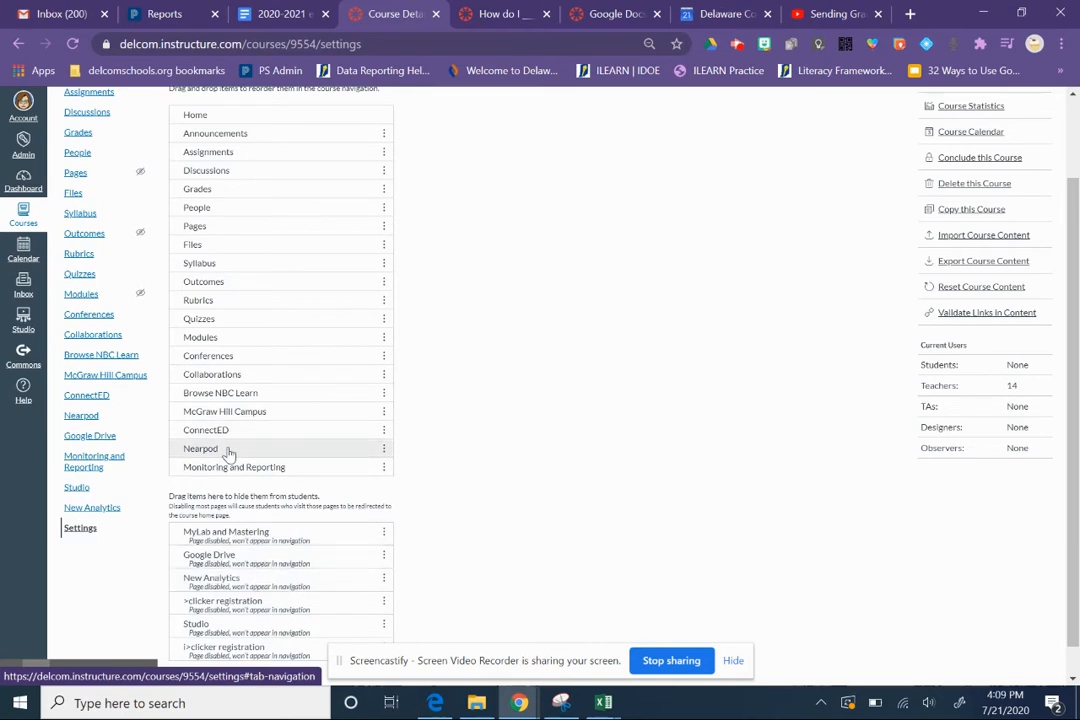
pyautogui.moveTo(228, 452); pyautogui.dragTo(230, 545)
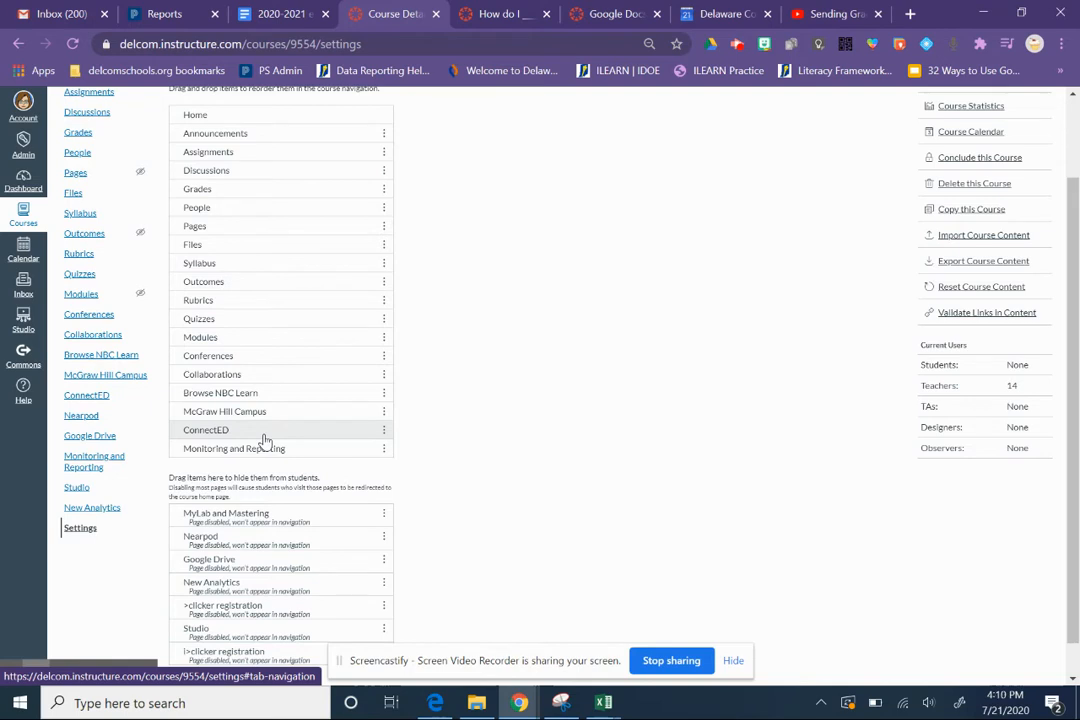
# - Move ConnectED, McGraw Hill Campus, Browse NBC Learn, Conferences and Collaborations into the items hidden from students
pyautogui.moveTo(230, 435); pyautogui.dragTo(235, 545)
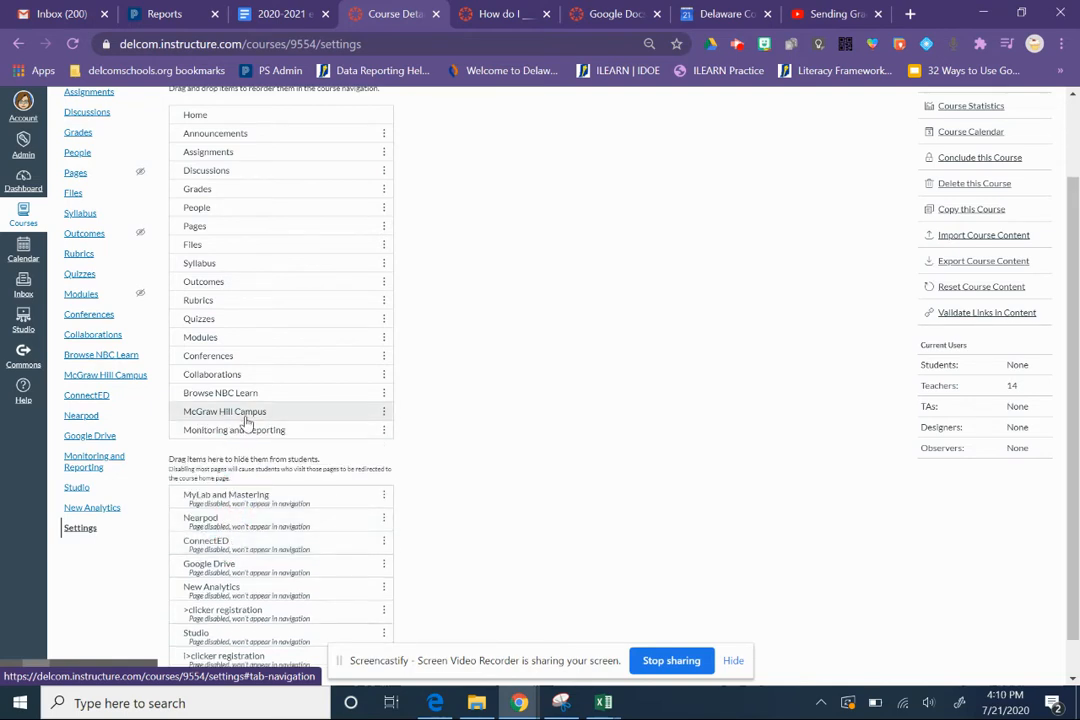
pyautogui.moveTo(240, 412); pyautogui.dragTo(241, 530)
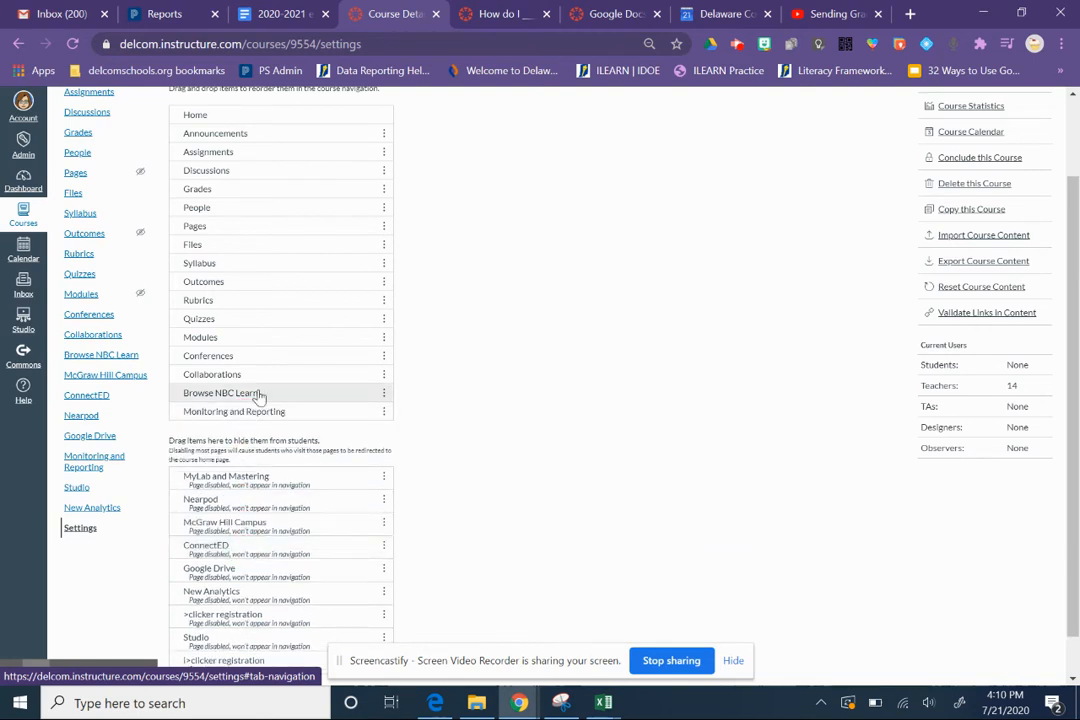
pyautogui.moveTo(258, 396); pyautogui.dragTo(246, 474)
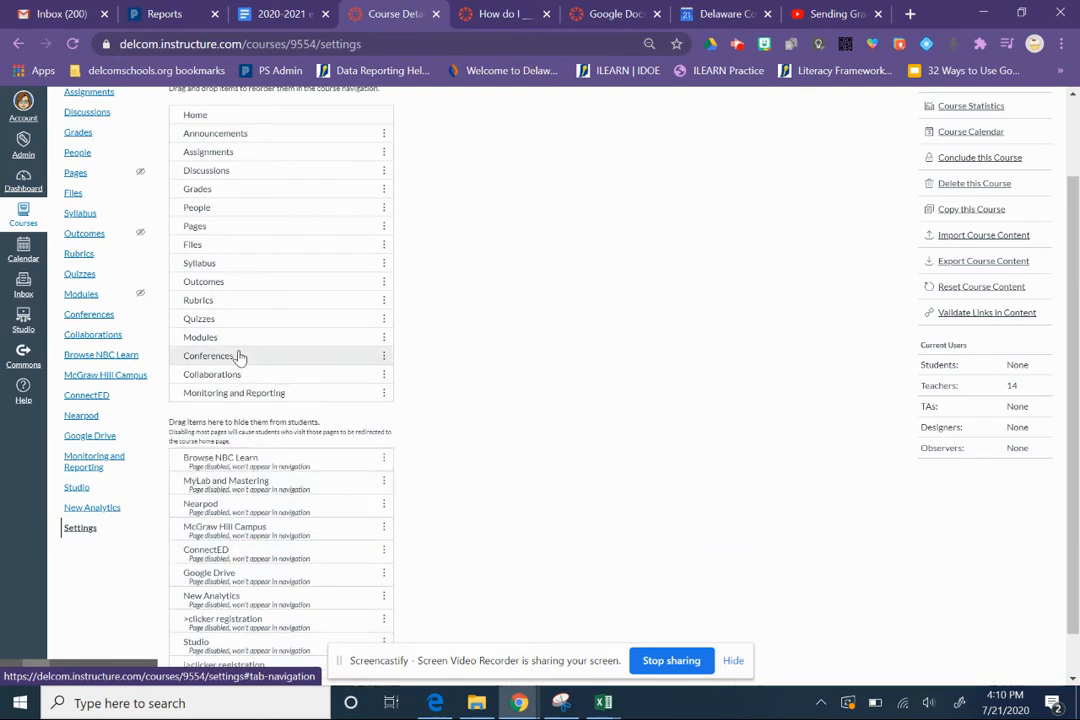
pyautogui.moveTo(239, 357); pyautogui.dragTo(208, 488)
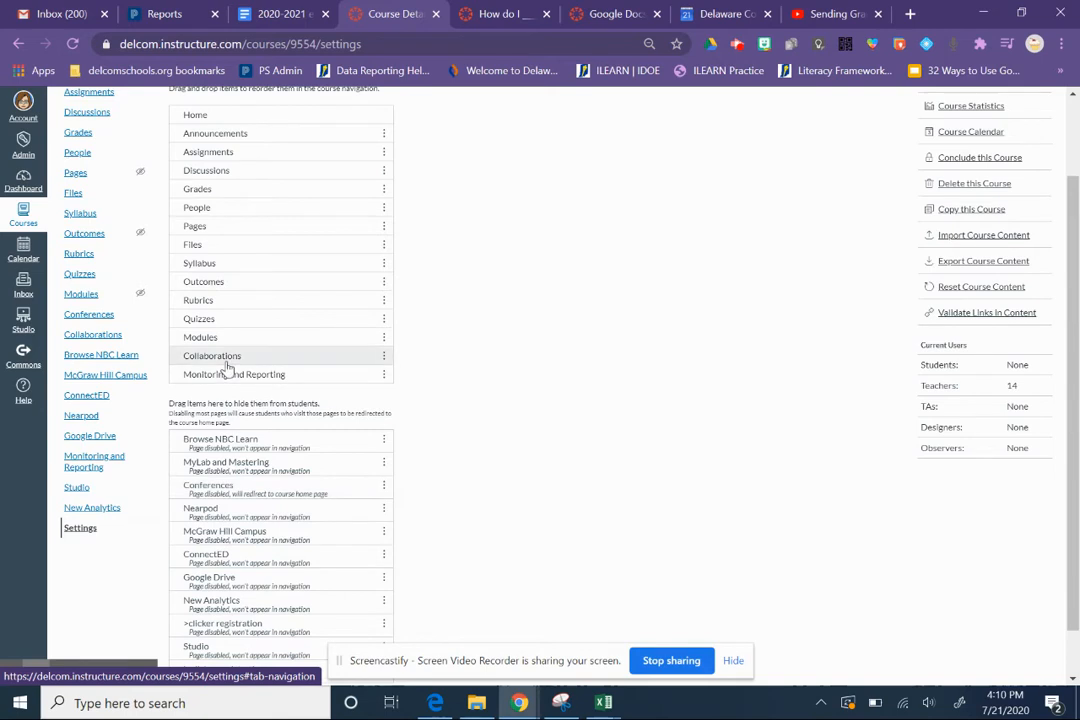
pyautogui.moveTo(222, 358); pyautogui.dragTo(228, 510)
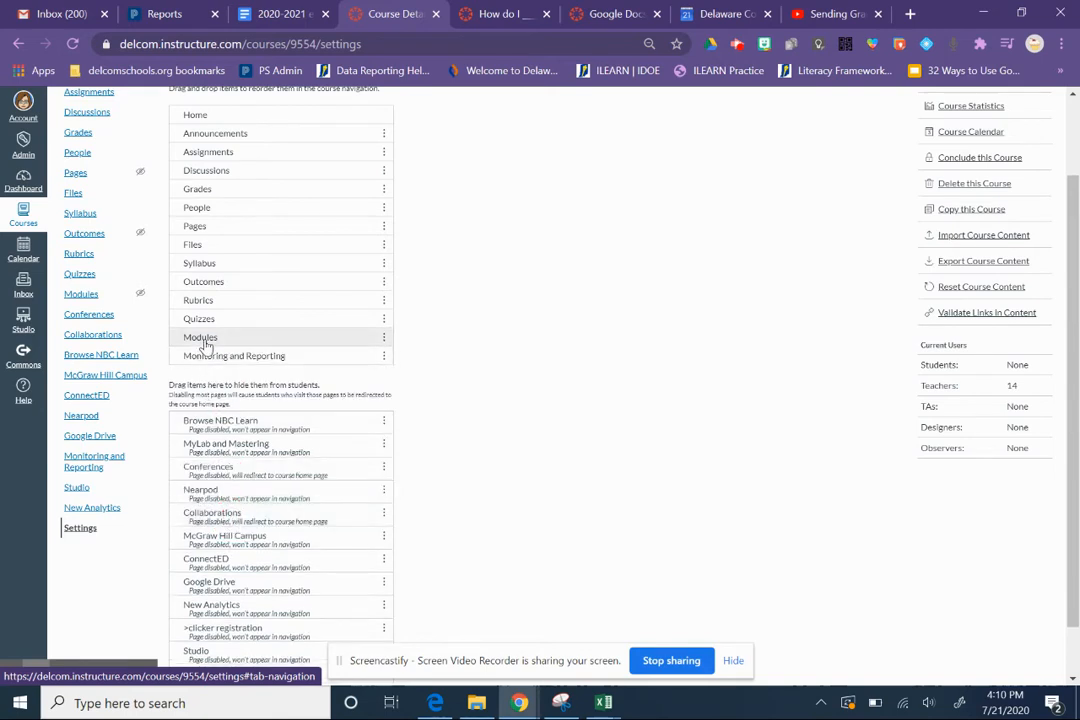
# - Place Modules directly below Announcements in the course navigation and hide Assignments and Discussions from students
pyautogui.moveTo(205, 344); pyautogui.dragTo(240, 472)
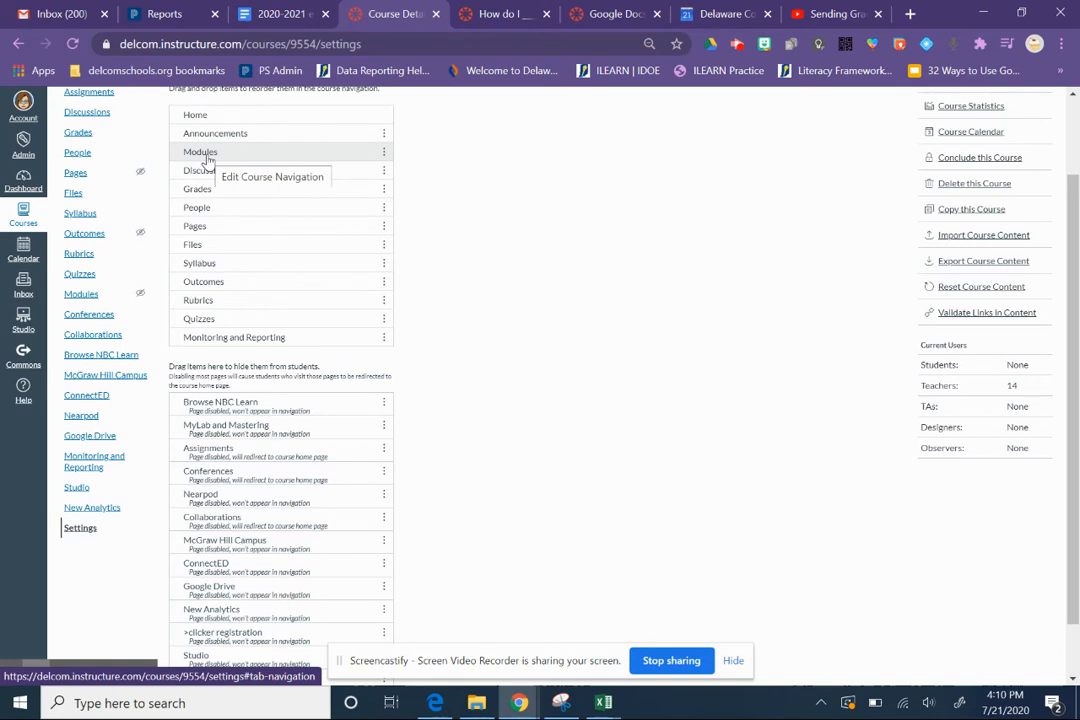
pyautogui.moveTo(204, 170); pyautogui.dragTo(192, 438)
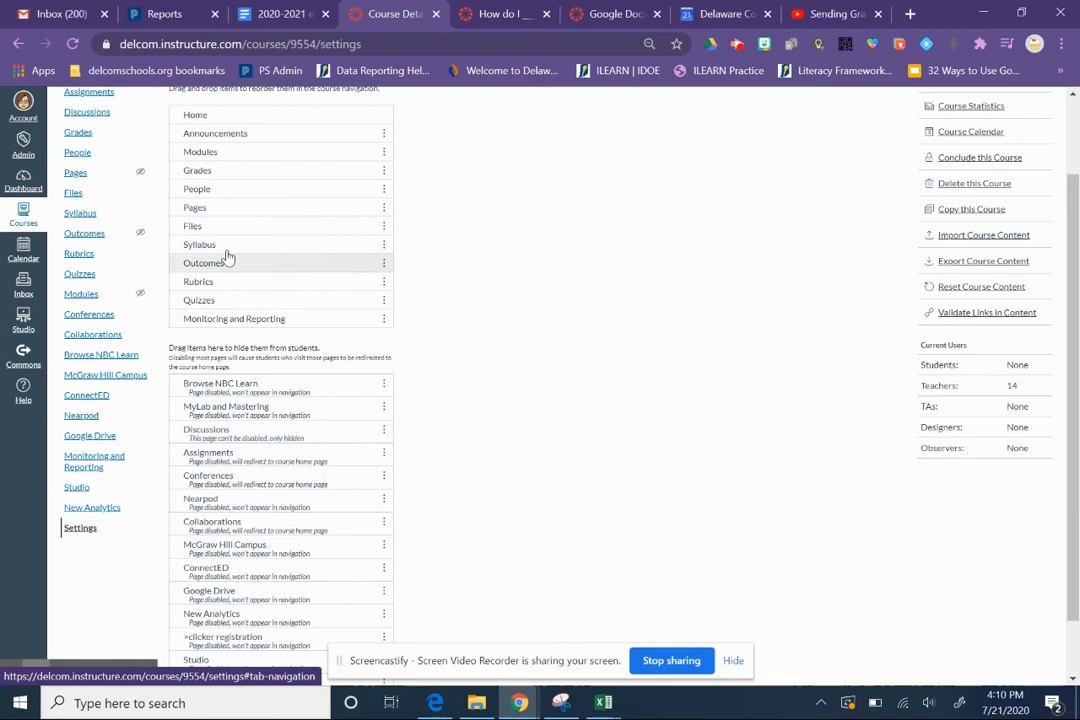
pyautogui.click(216, 174)
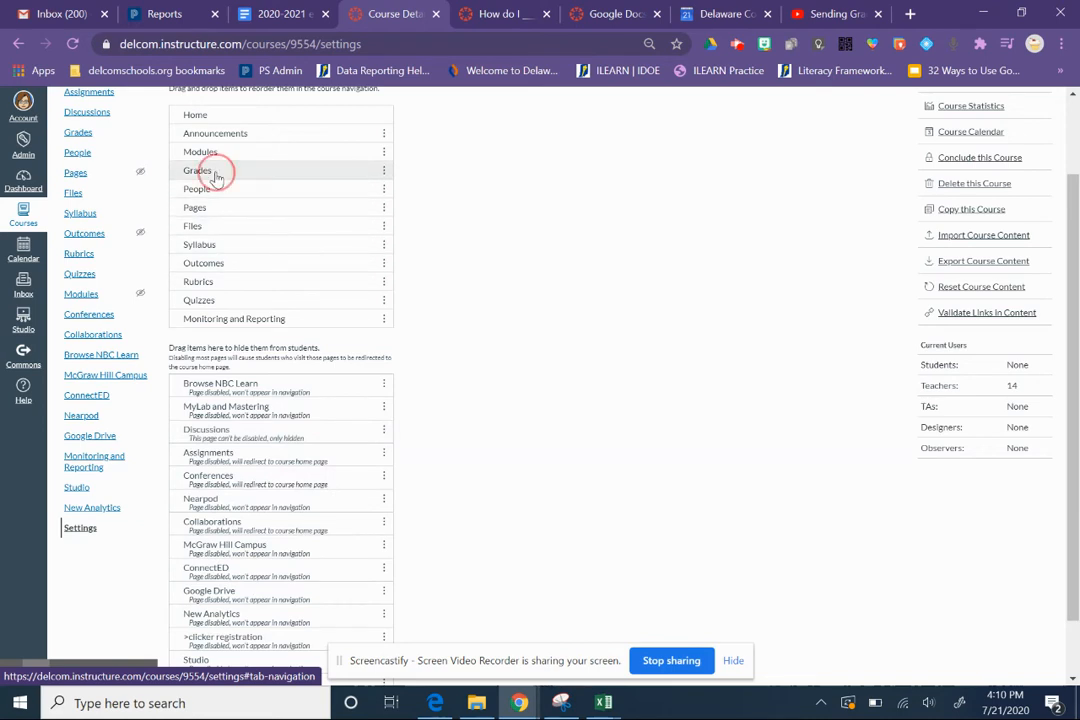
# - Switch to the open eLearning course and examine its list of assignments
pyautogui.click(497, 18)
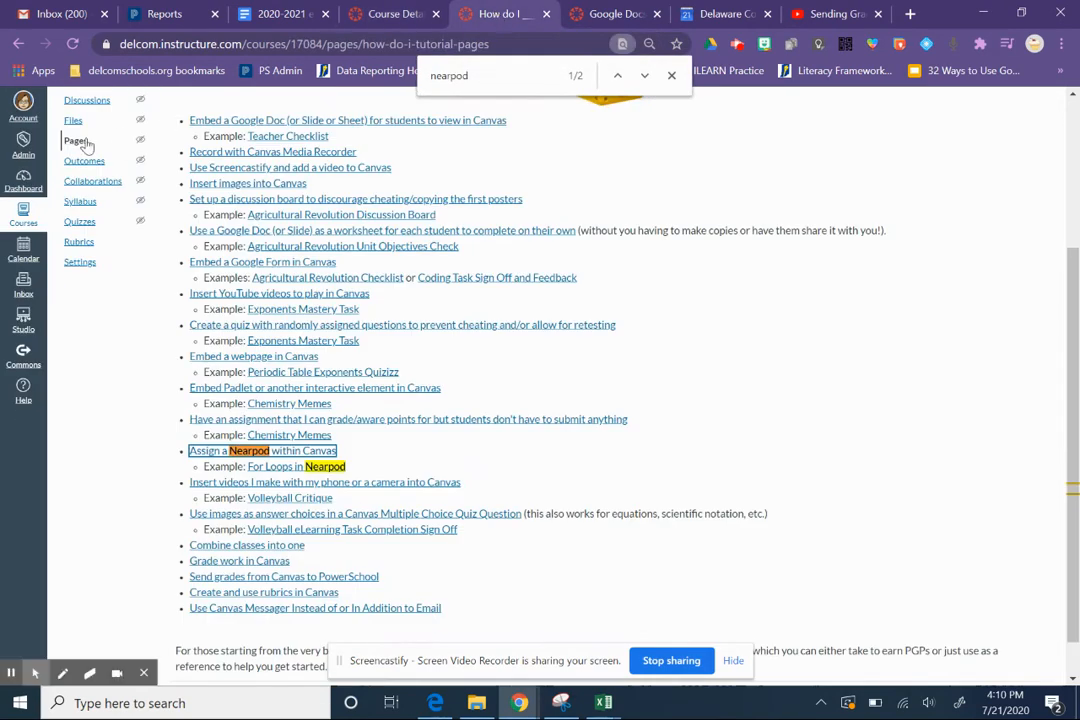
pyautogui.scroll(3, 840, 284)
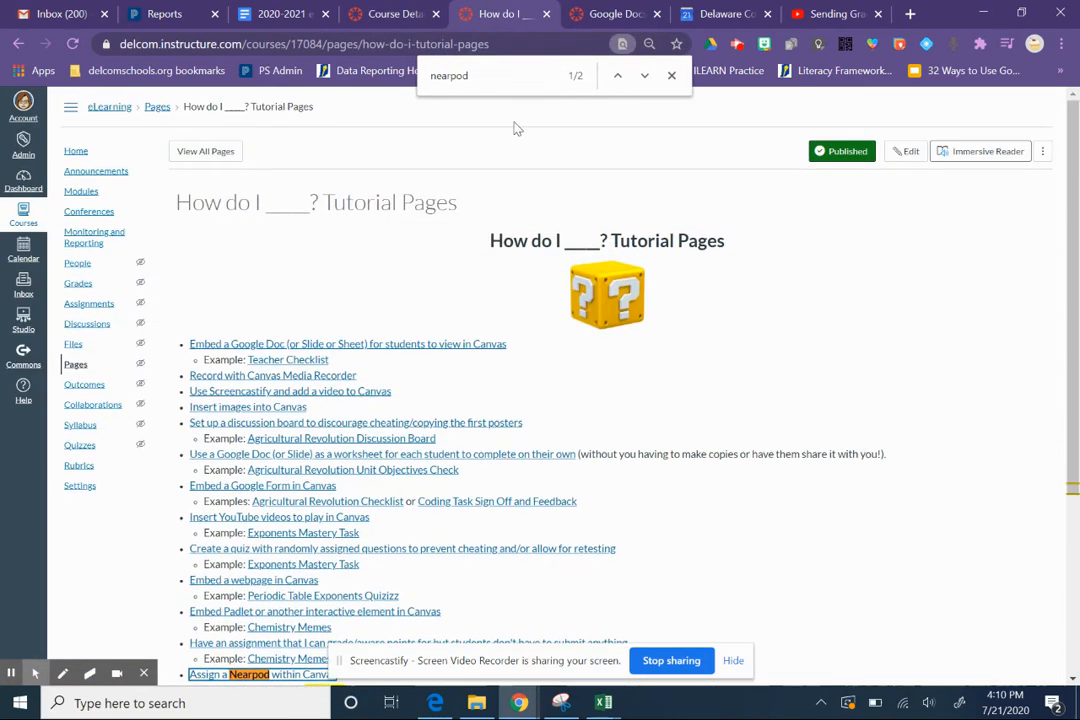
pyautogui.click(92, 304)
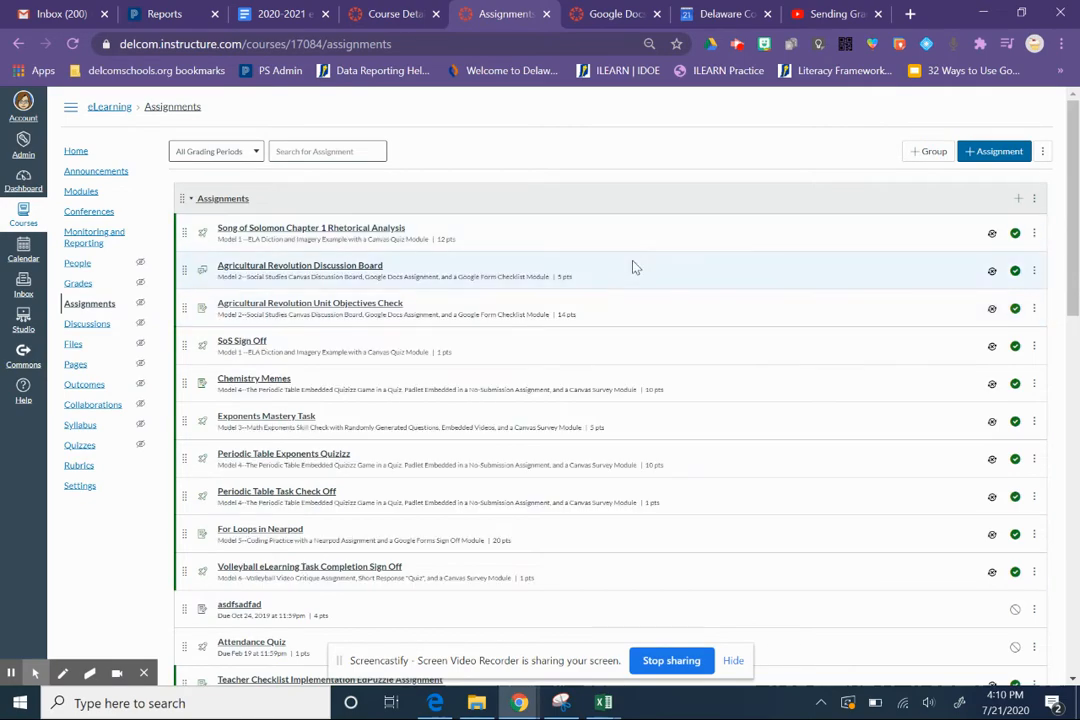
pyautogui.moveTo(1075, 200); pyautogui.dragTo(1001, 193)
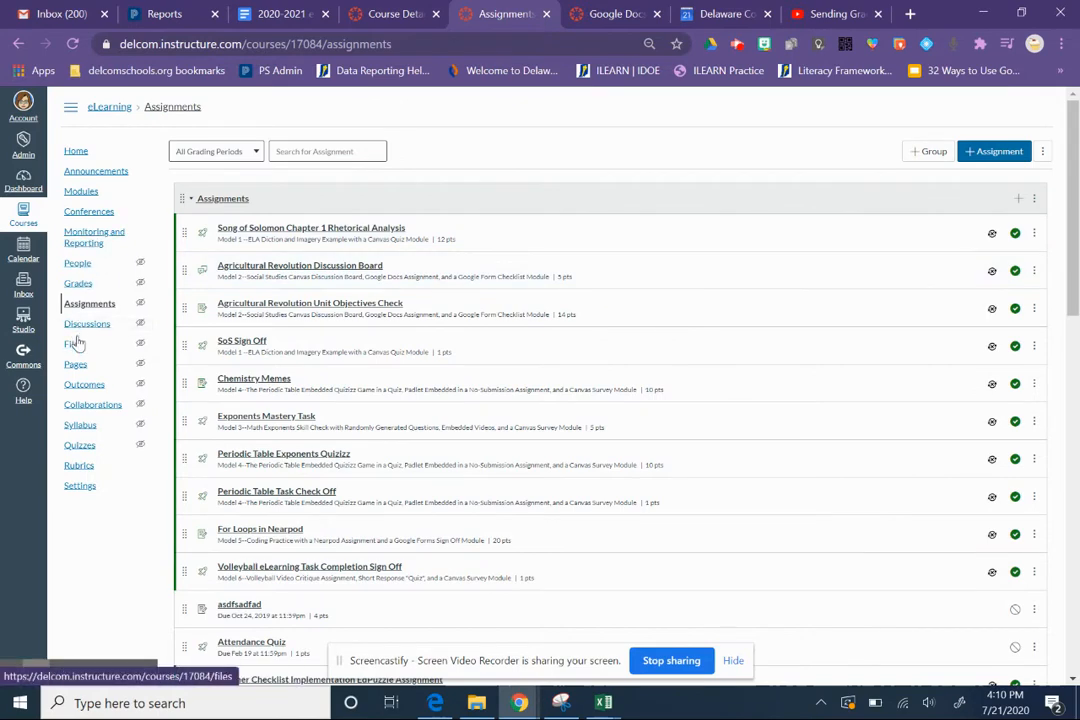
# - Display all pages of the eLearning course and look through the complete list
pyautogui.click(75, 366)
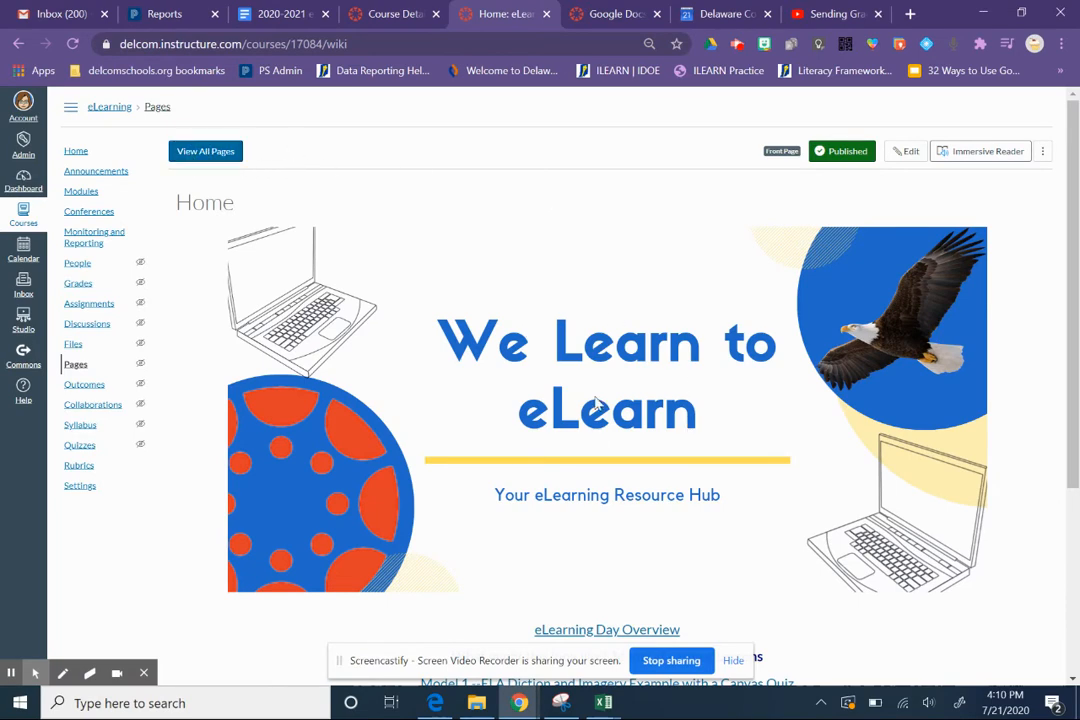
pyautogui.click(199, 160)
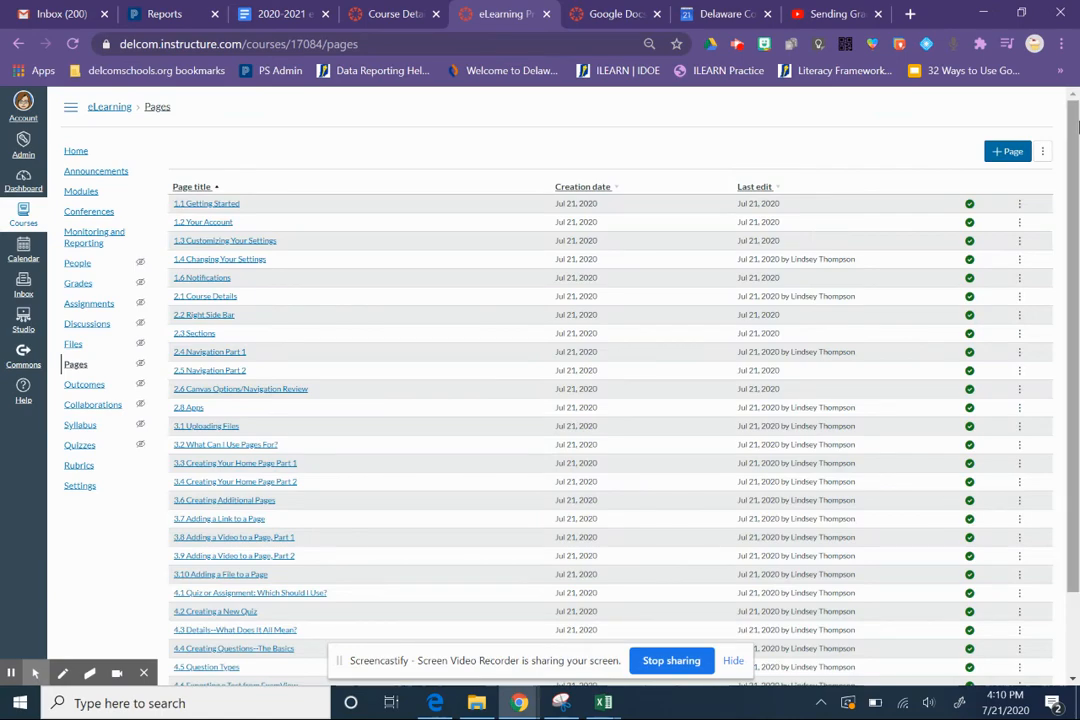
pyautogui.scroll(-1, 1075, 365)
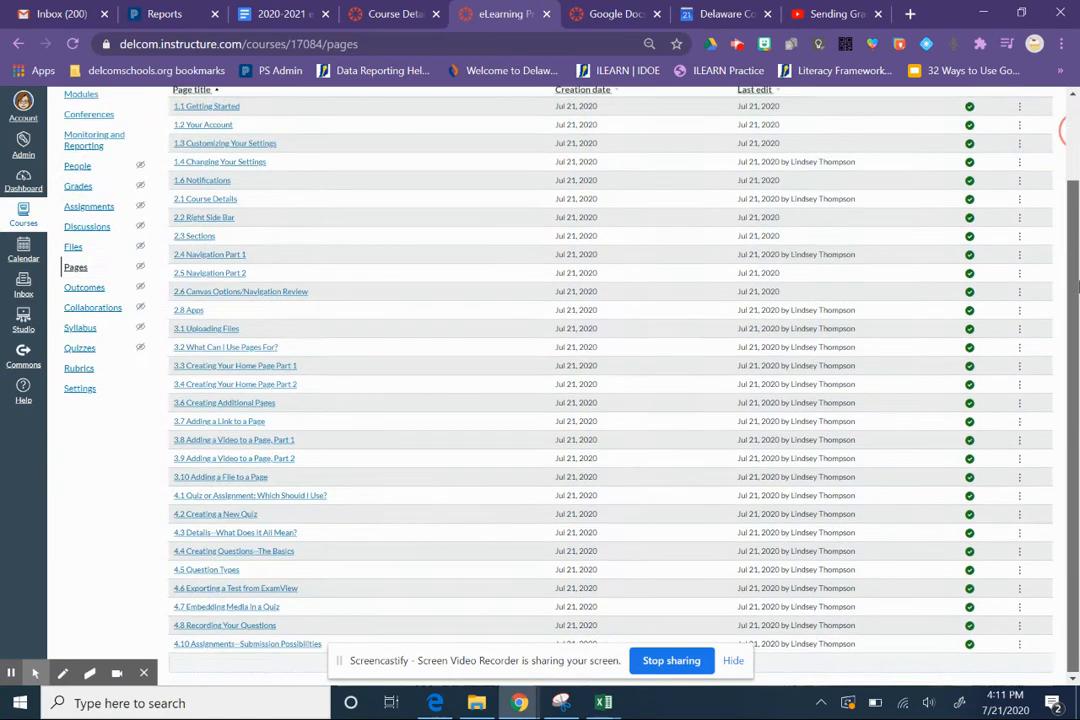
pyautogui.moveTo(1077, 275); pyautogui.dragTo(1077, 575)
pyautogui.moveTo(1064, 469); pyautogui.dragTo(965, 390)
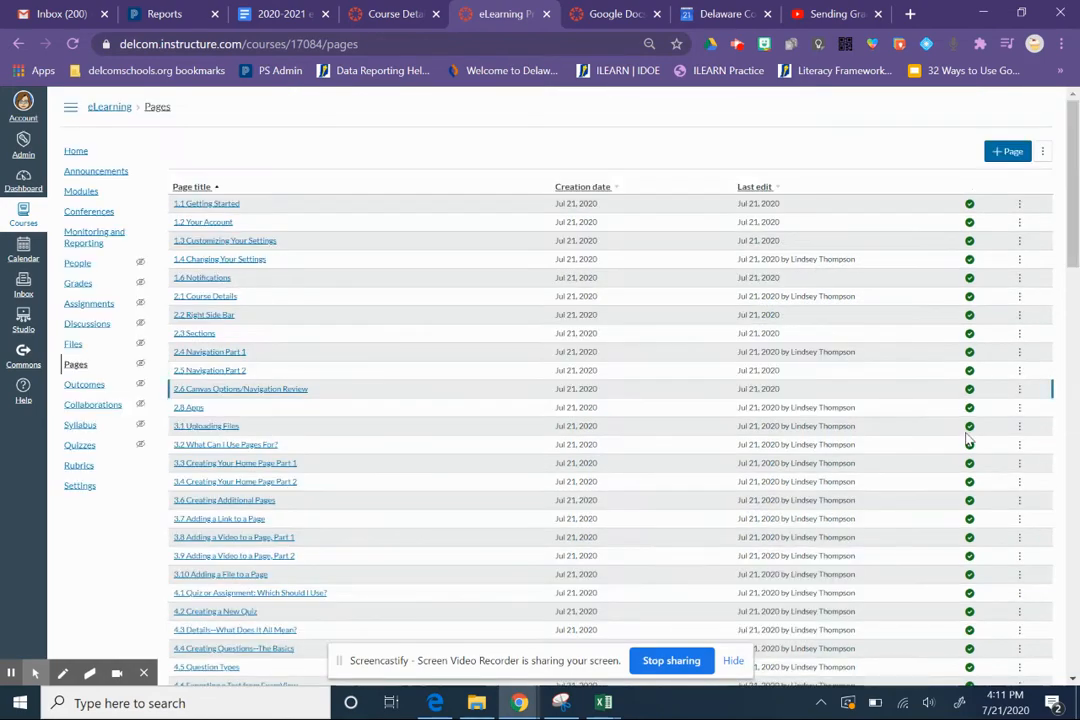
pyautogui.moveTo(1076, 210); pyautogui.dragTo(1077, 637)
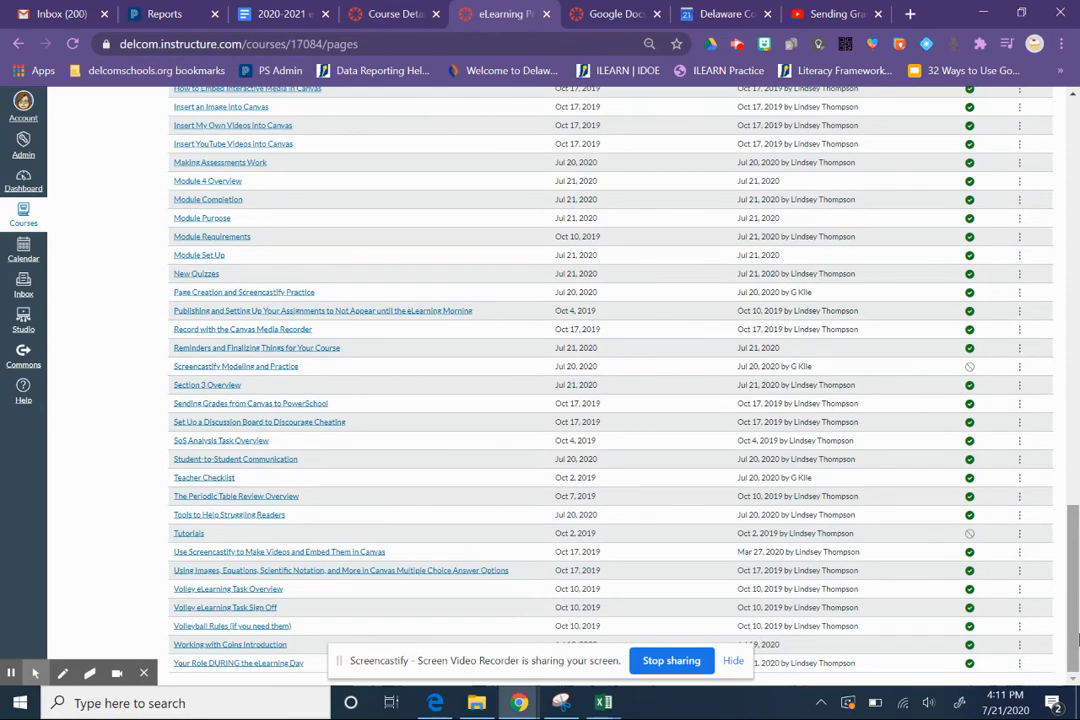
pyautogui.moveTo(1077, 585); pyautogui.dragTo(1023, 155)
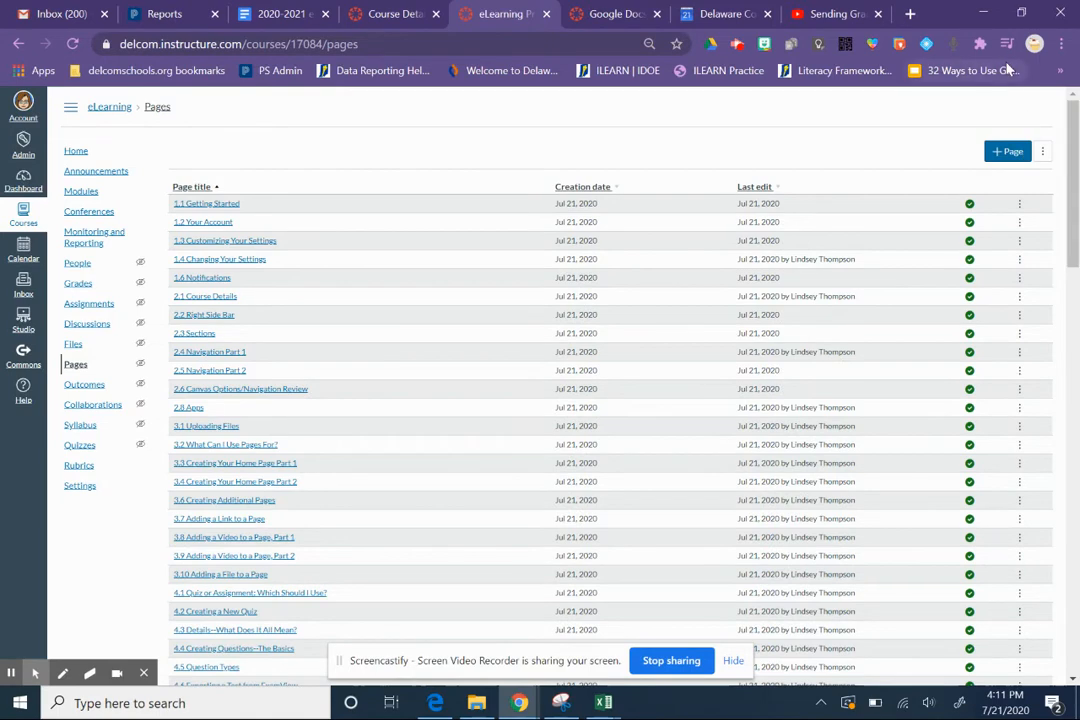
# - Open the eLearning course's modules and examine how their pages and assignments are organized
pyautogui.click(78, 196)
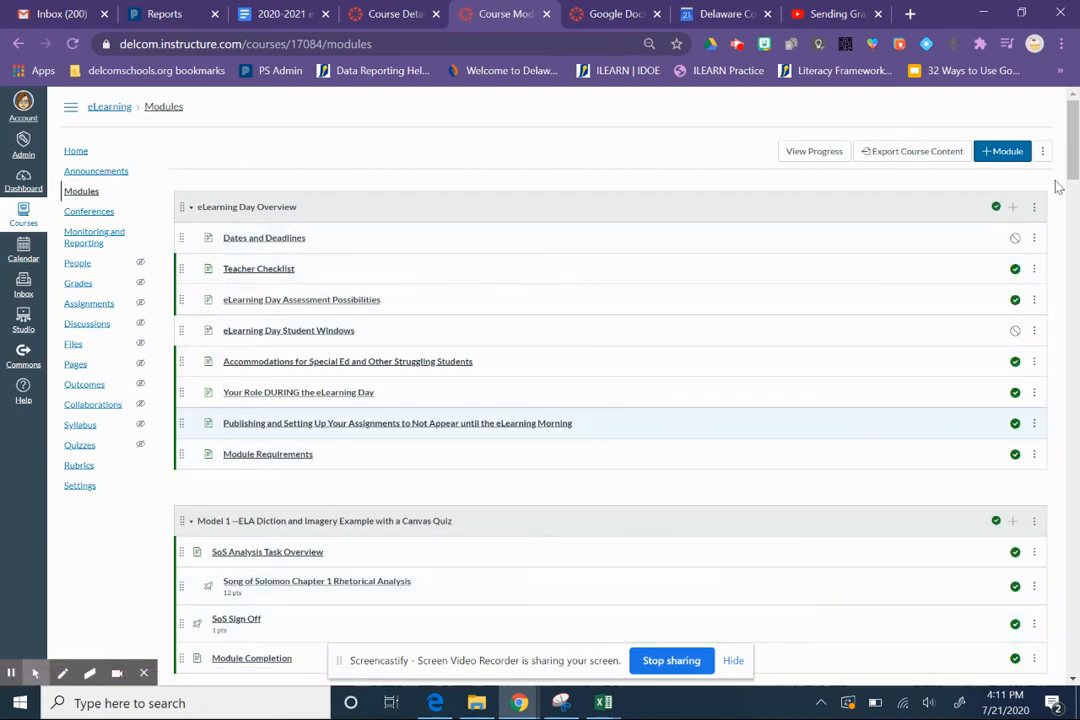
pyautogui.scroll(-3, 816, 170)
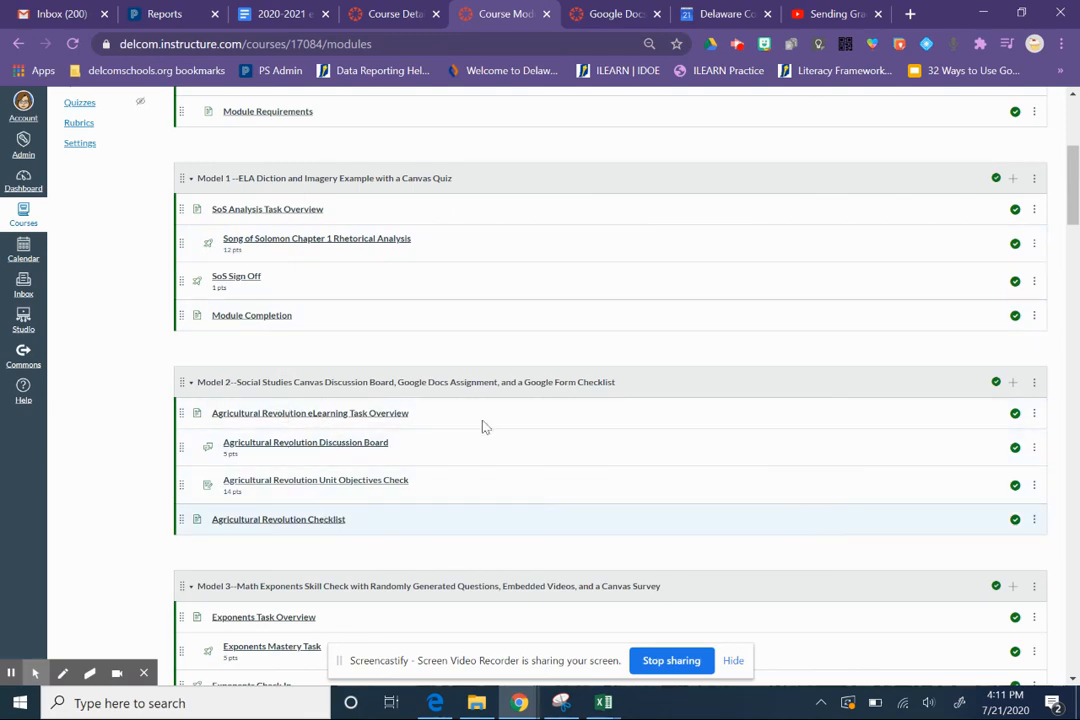
pyautogui.moveTo(1070, 185); pyautogui.dragTo(1078, 236)
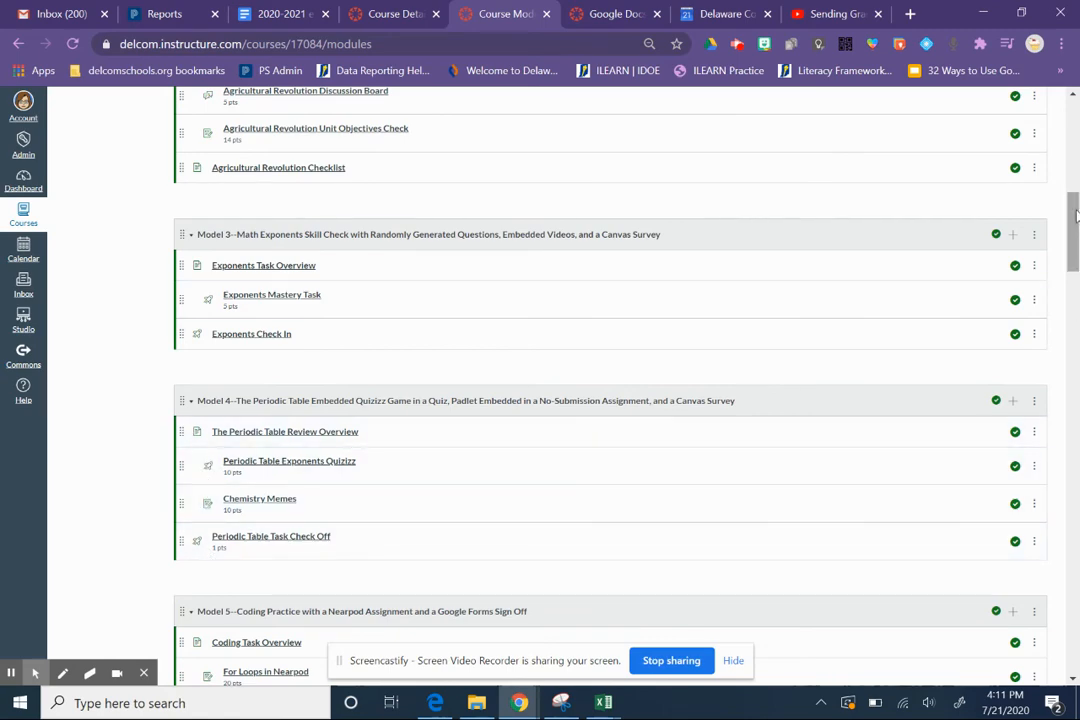
pyautogui.moveTo(1076, 215); pyautogui.dragTo(1076, 138)
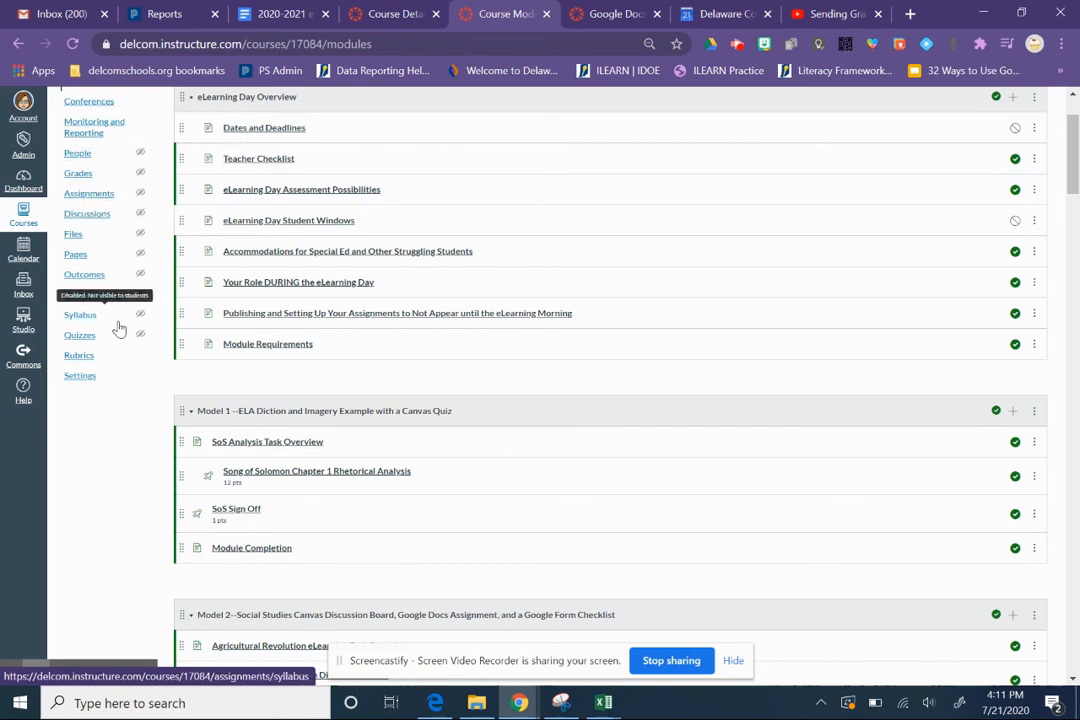
pyautogui.click(871, 124)
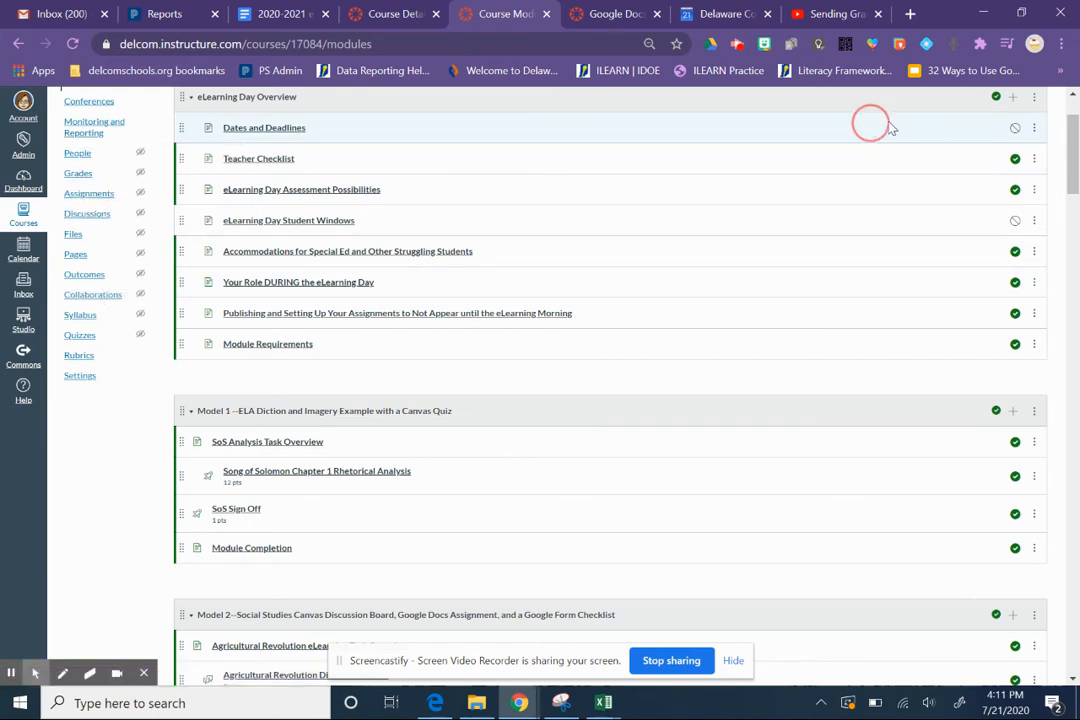
pyautogui.moveTo(891, 128); pyautogui.dragTo(845, 112)
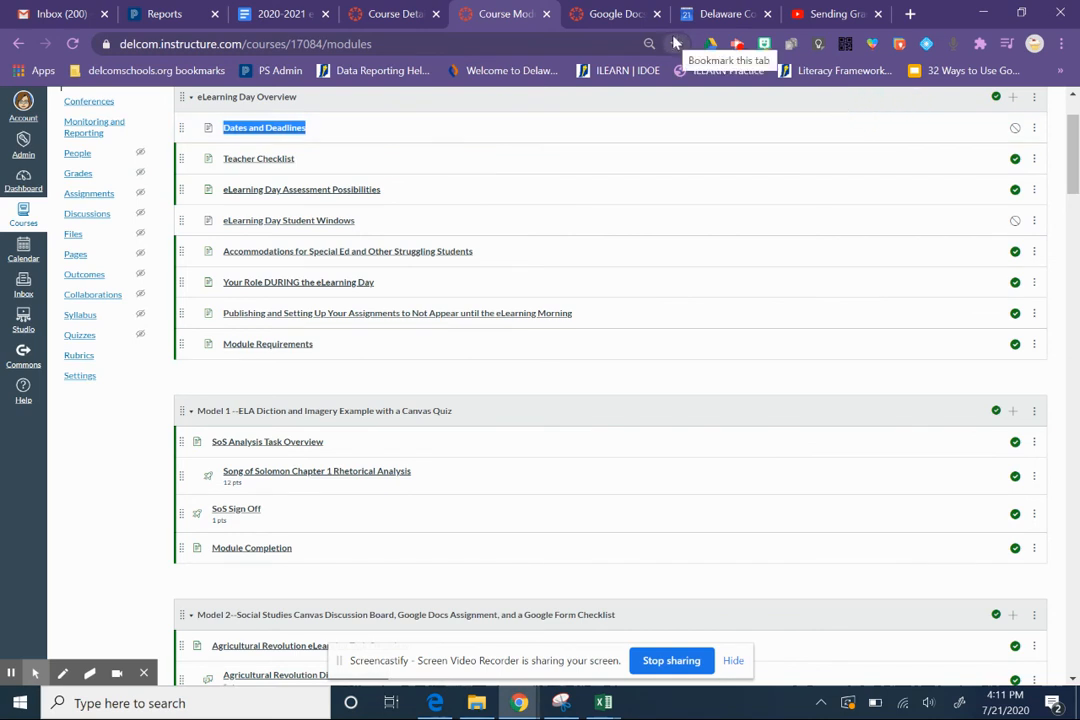
# - Open the eLearning course in Student View from its course settings
pyautogui.click(95, 374)
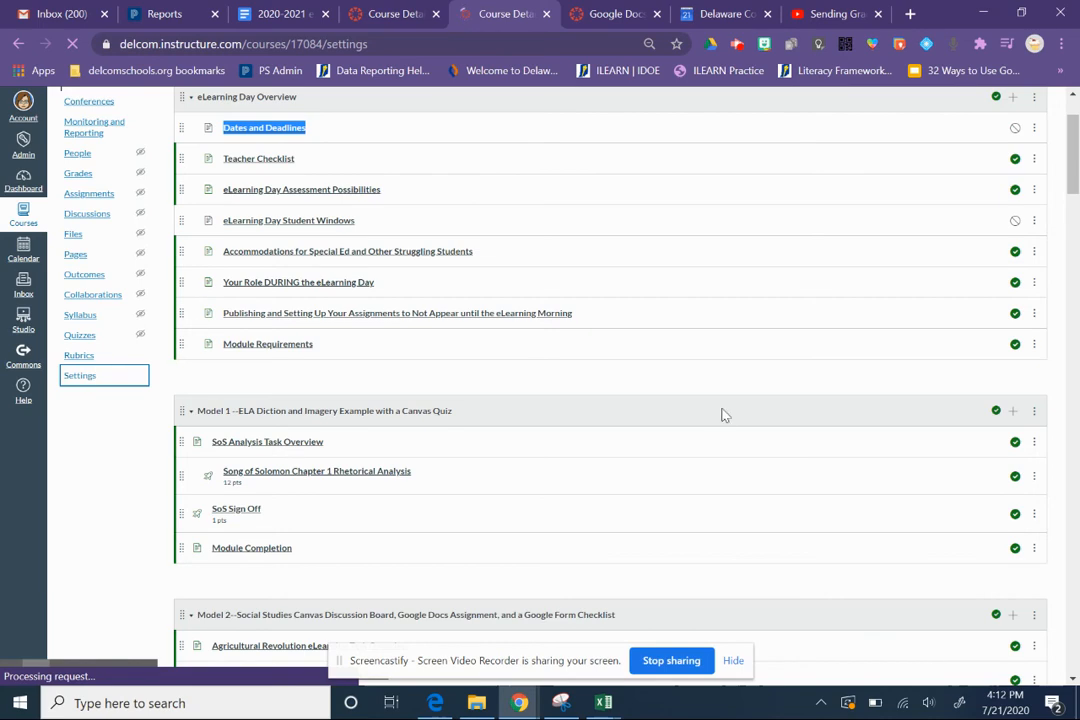
pyautogui.click(992, 179)
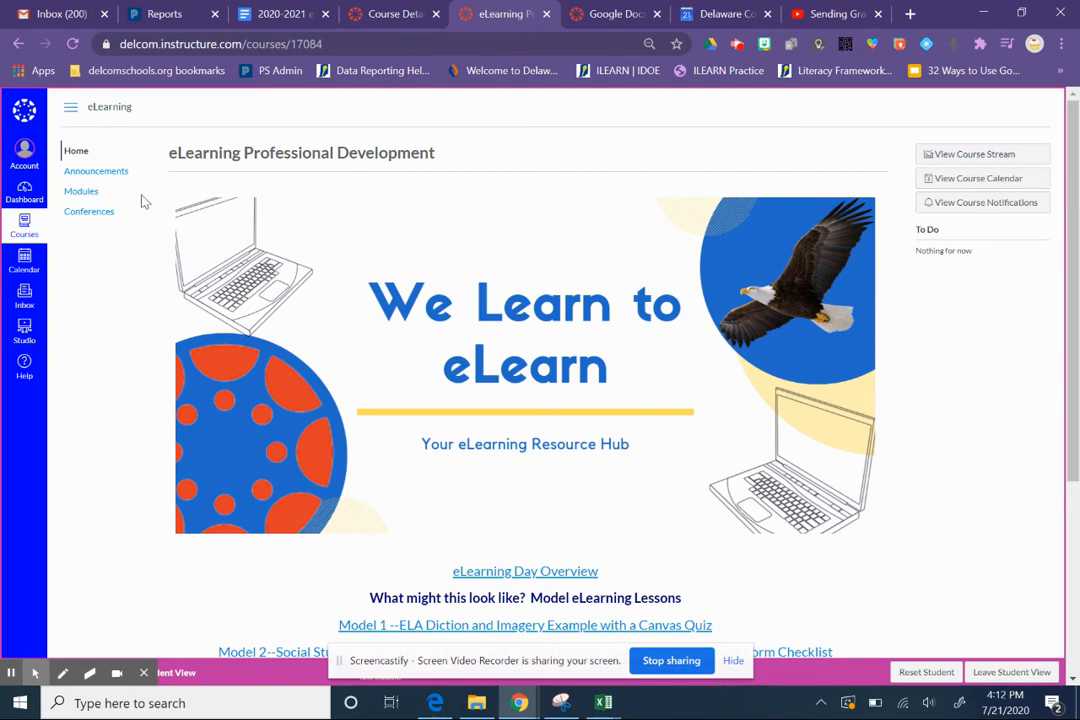
# - View the eLearning course's Modules page as a student sees it
pyautogui.click(80, 191)
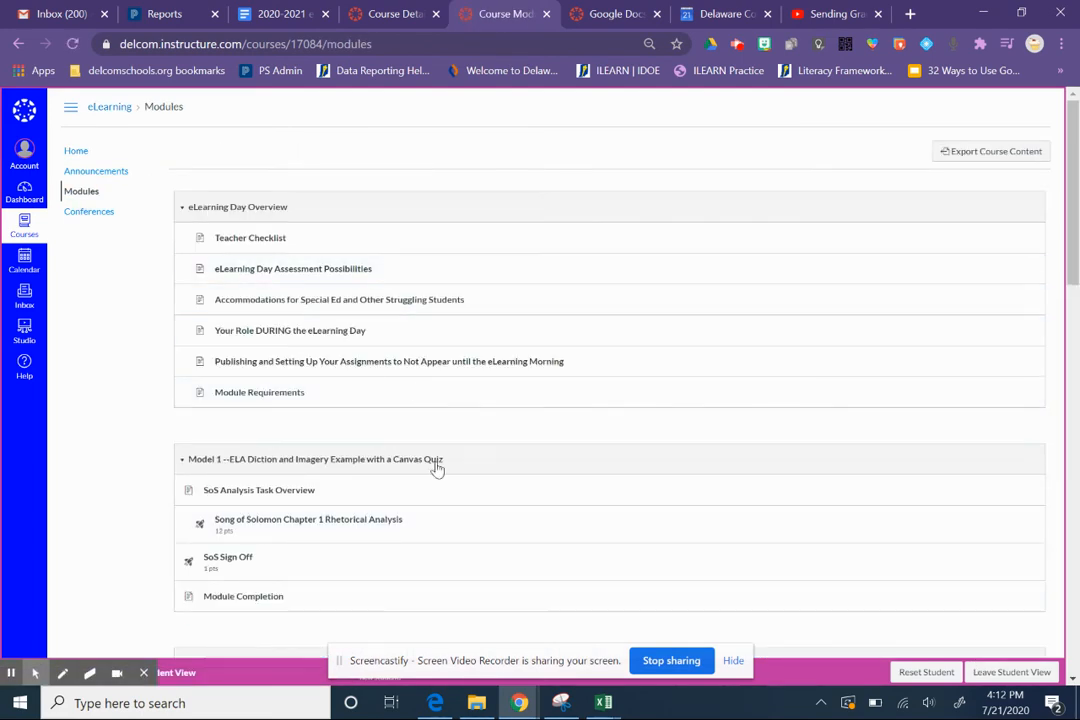
# - Switch back to the other course's settings and try to save its rearranged course navigation
pyautogui.click(605, 13)
pyautogui.click(405, 13)
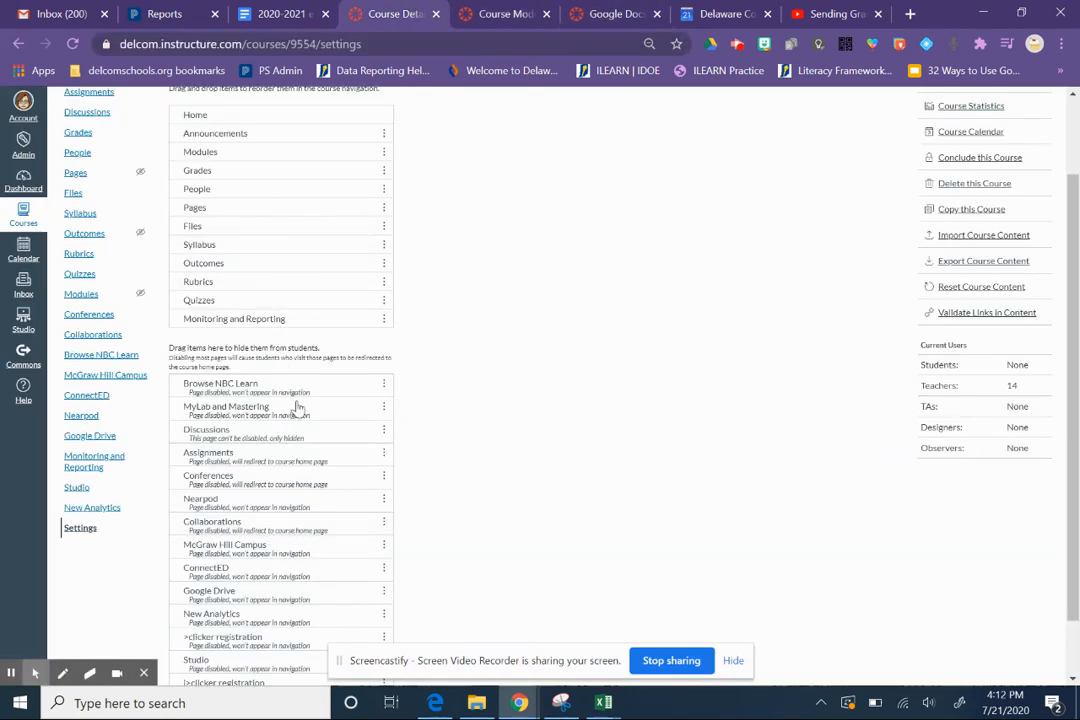
pyautogui.moveTo(1073, 205); pyautogui.dragTo(1078, 318)
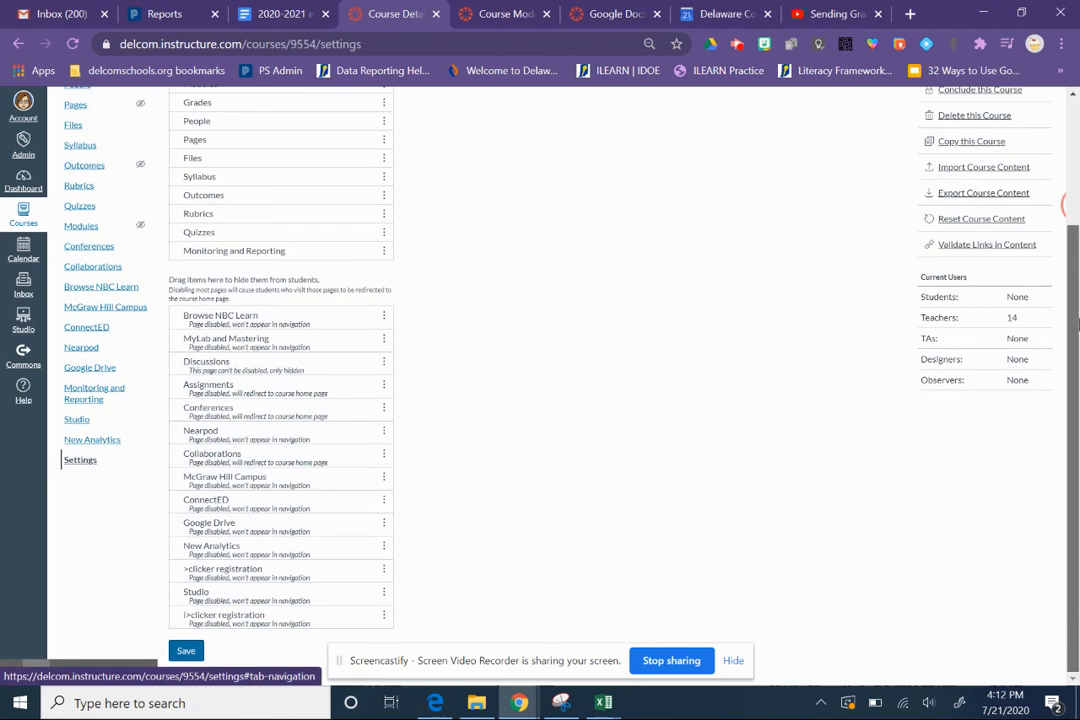
pyautogui.click(188, 652)
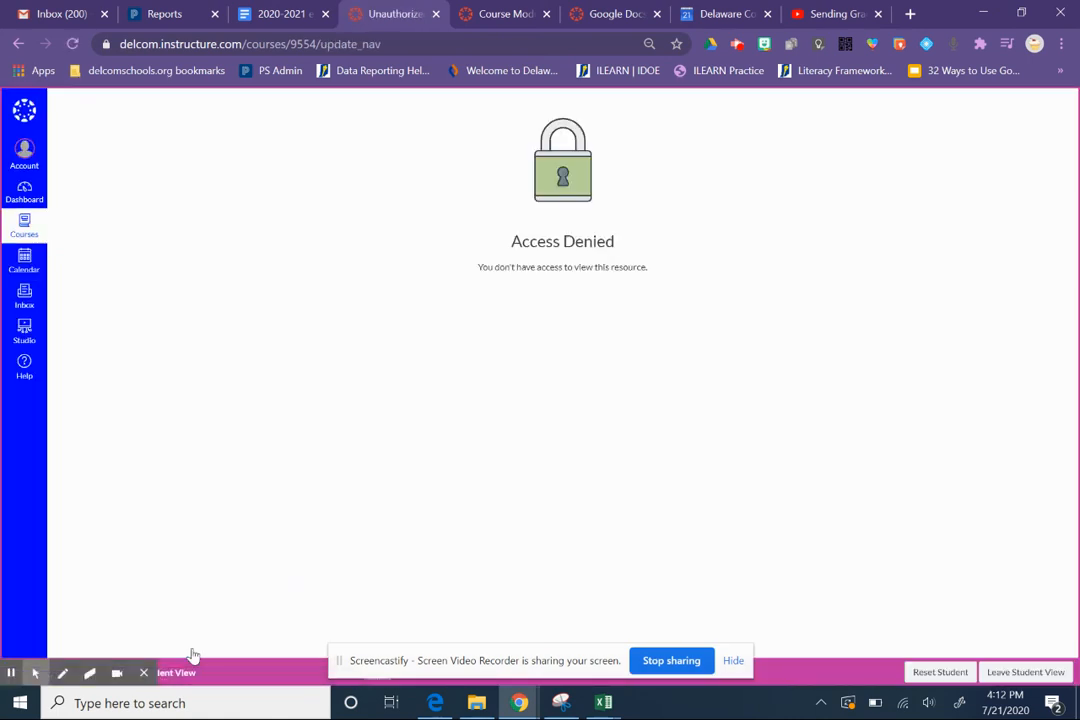
# - Leave Student View and switch back to the eLearning course's Modules page
pyautogui.click(1005, 674)
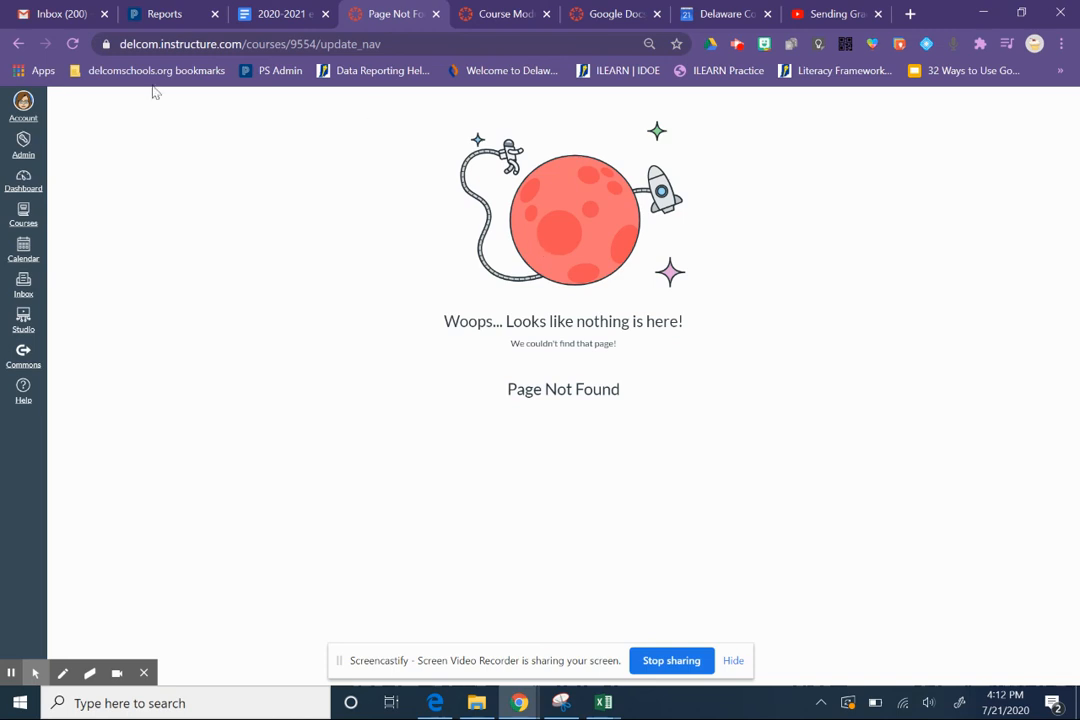
pyautogui.click(513, 14)
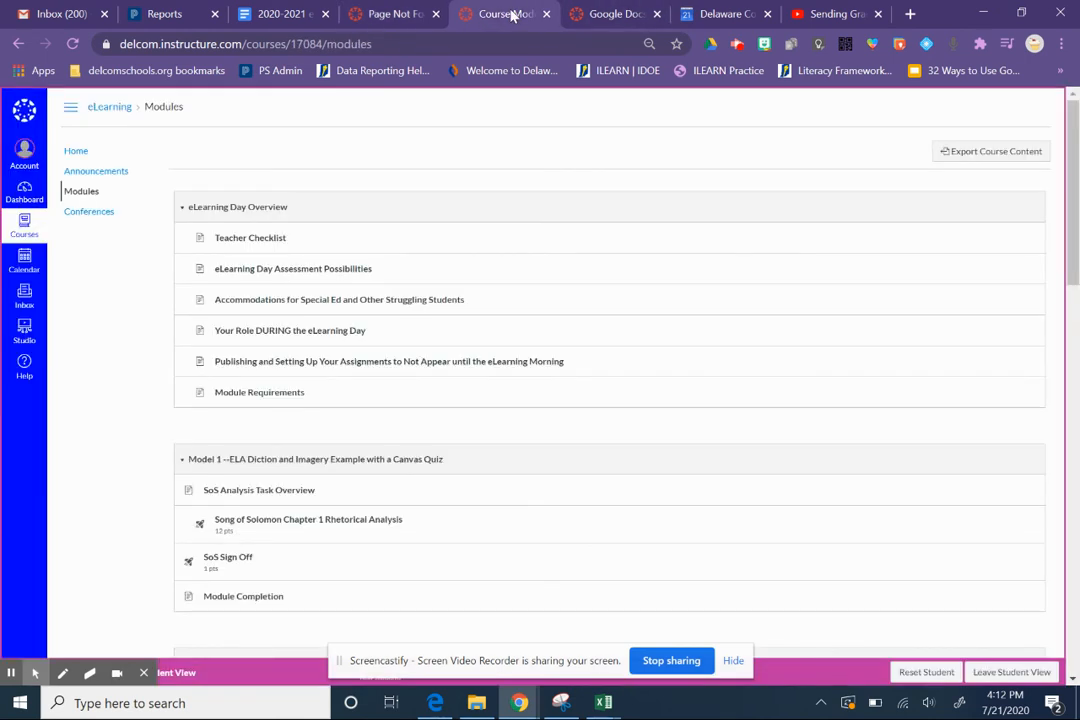